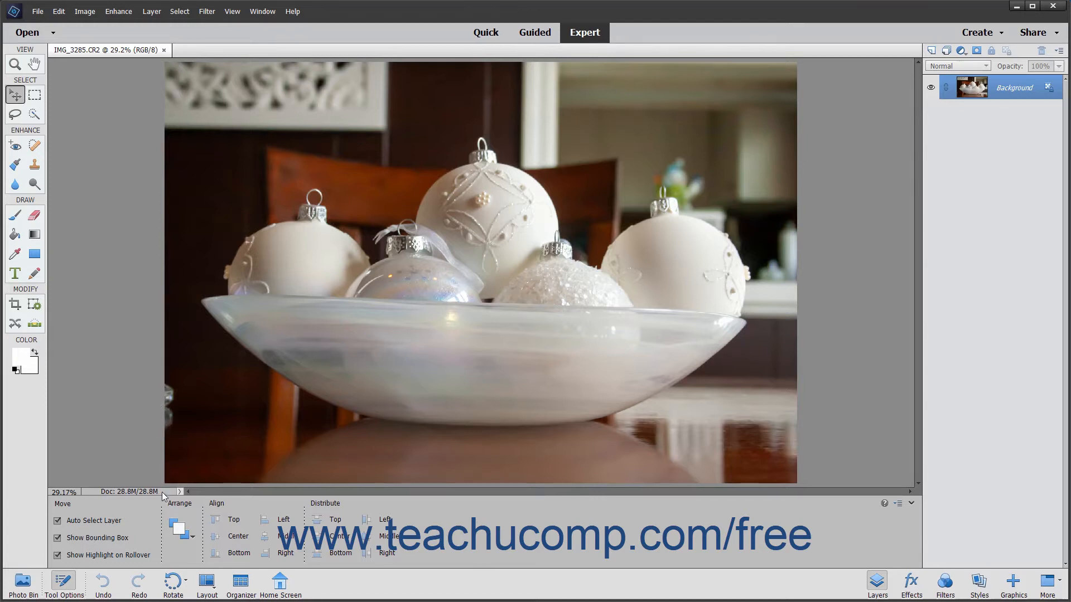
# Show the document dimensions in the image window's status bar, and switch the readout back to document sizes.
pyautogui.click(178, 491)
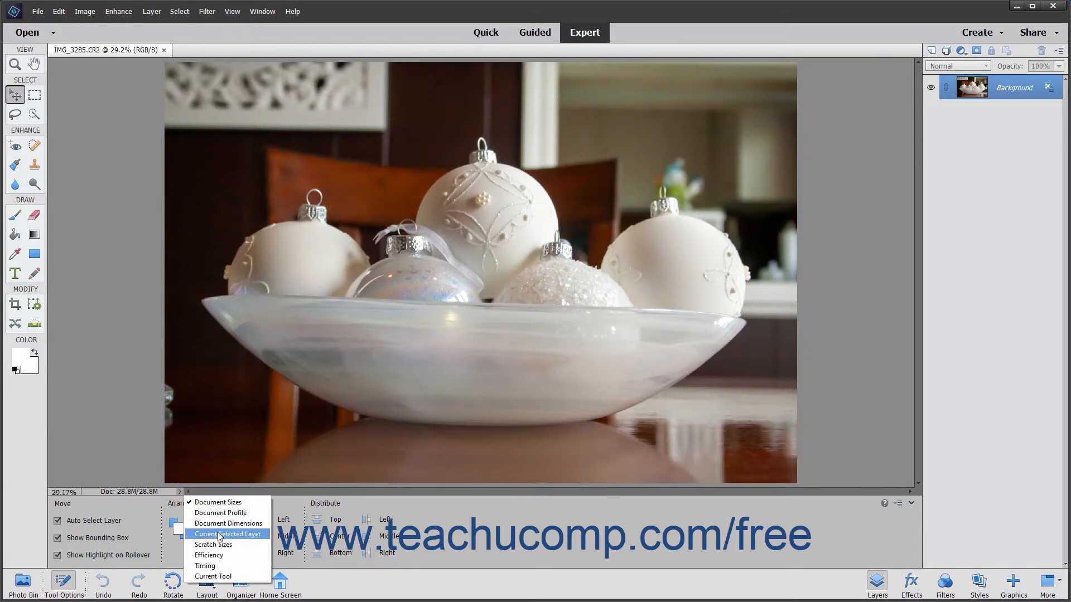
pyautogui.click(223, 523)
pyautogui.click(159, 489)
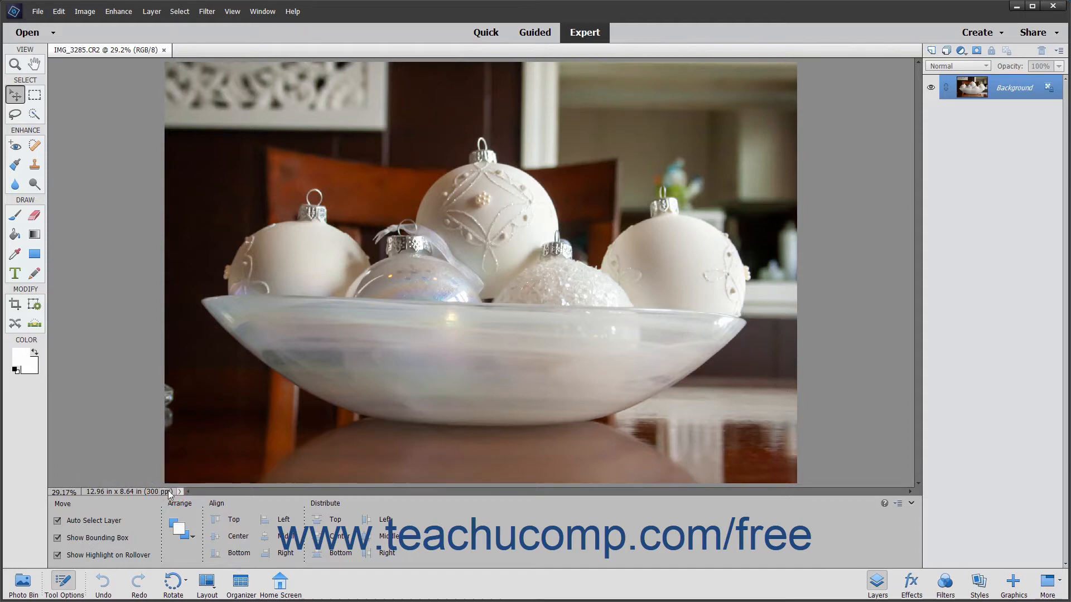
pyautogui.click(178, 491)
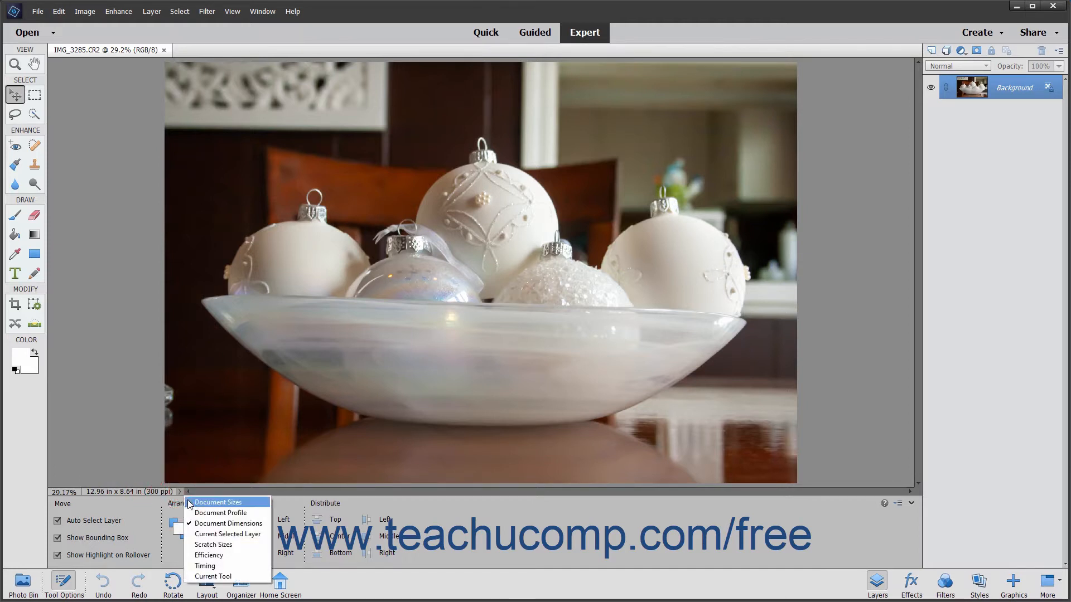
pyautogui.click(193, 502)
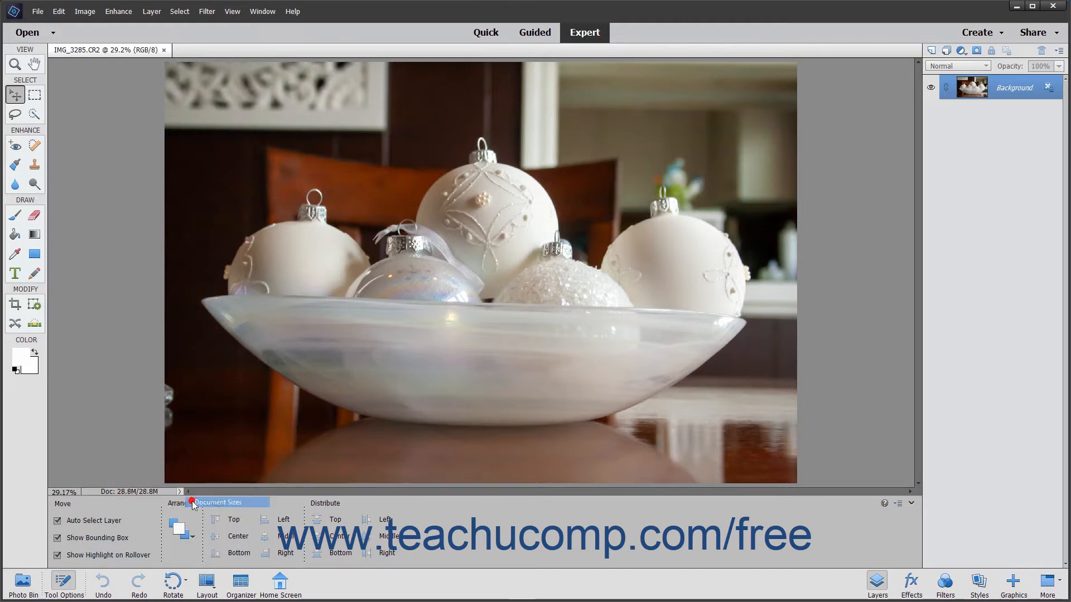
pyautogui.click(151, 493)
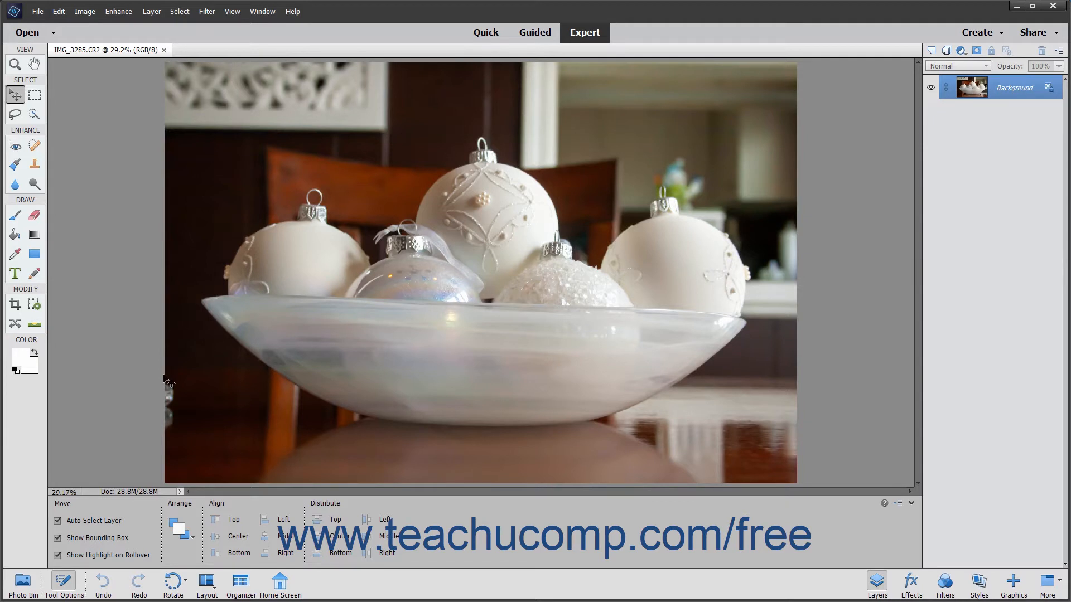
# Open the Image Size settings for the photo and view the unit choices for the pixel width.
pyautogui.click(90, 13)
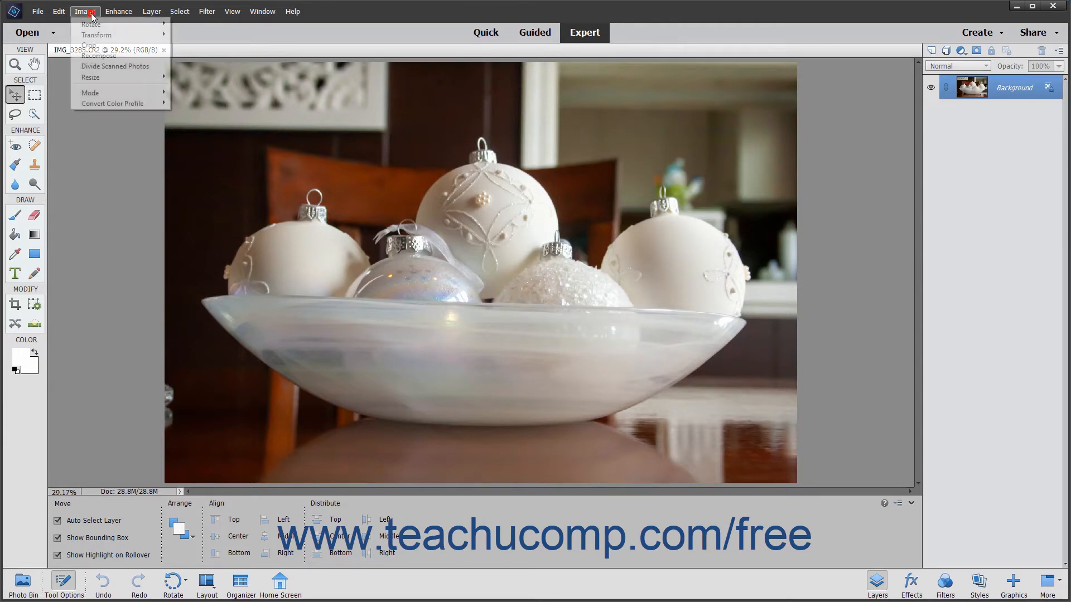
pyautogui.moveTo(119, 79)
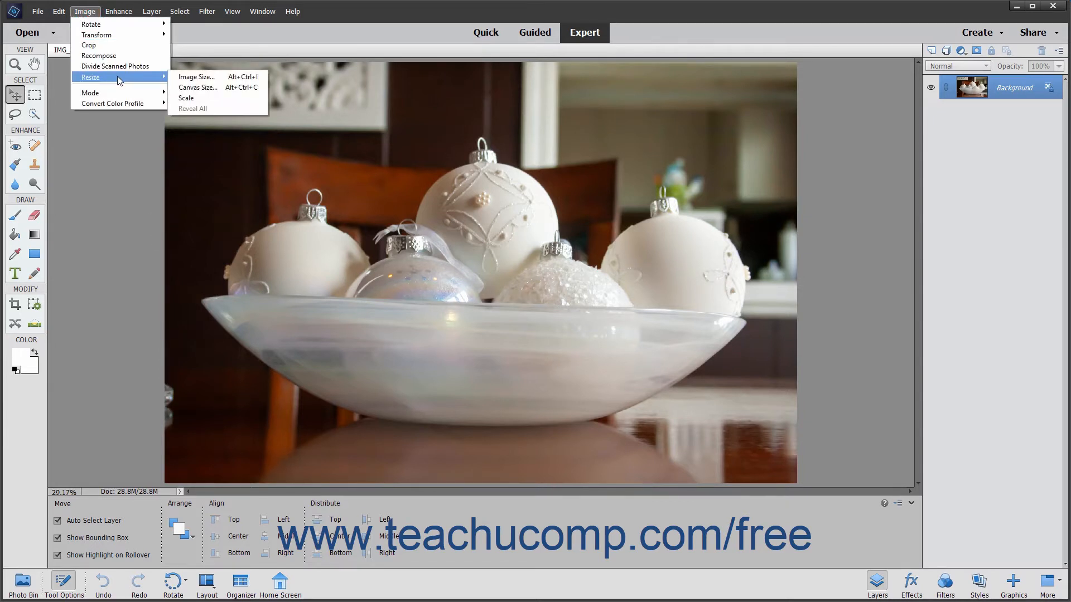
pyautogui.click(190, 78)
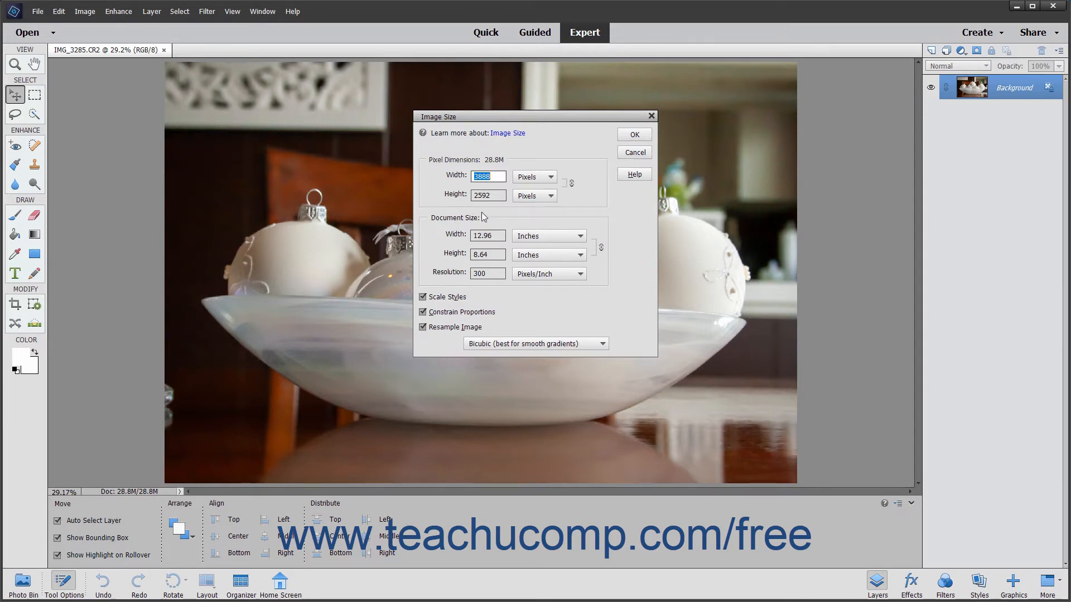
pyautogui.click(550, 177)
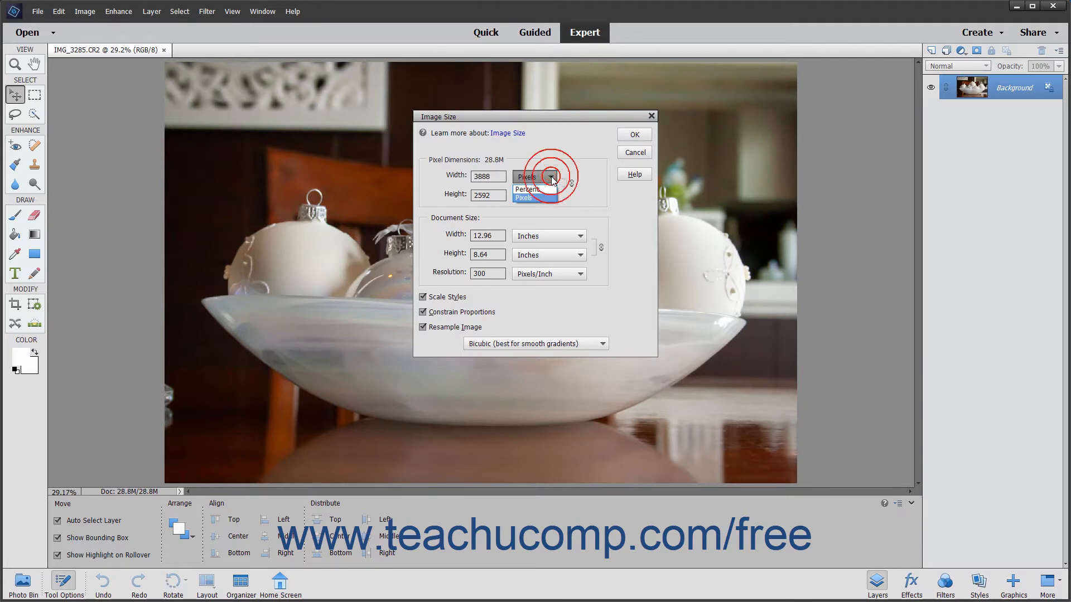
pyautogui.click(551, 177)
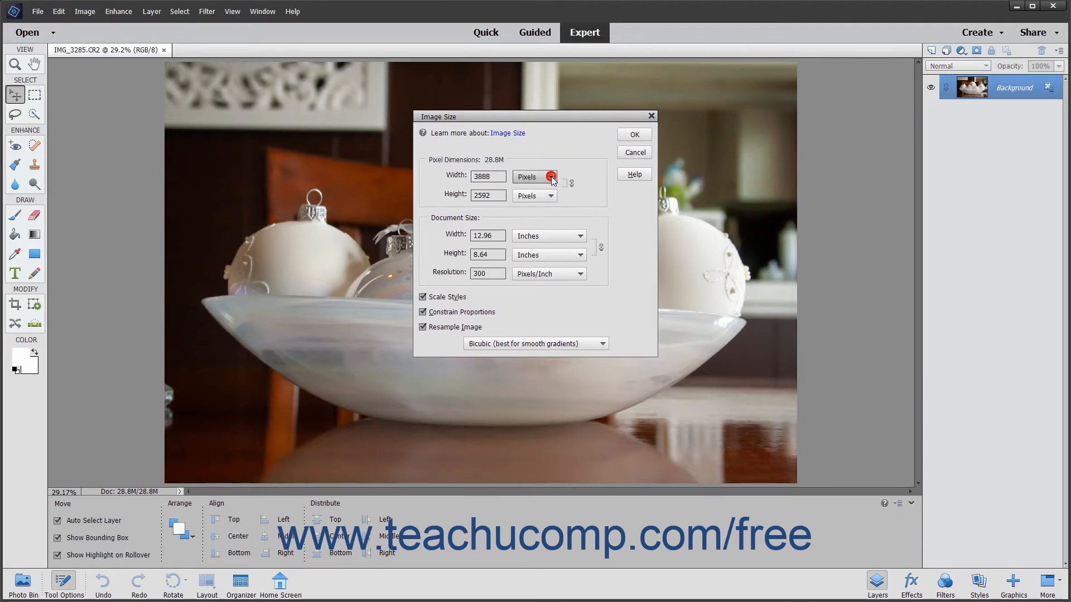
# Set the image's pixel width to 2000, keeping pixels as the unit.
pyautogui.doubleClick(491, 176)
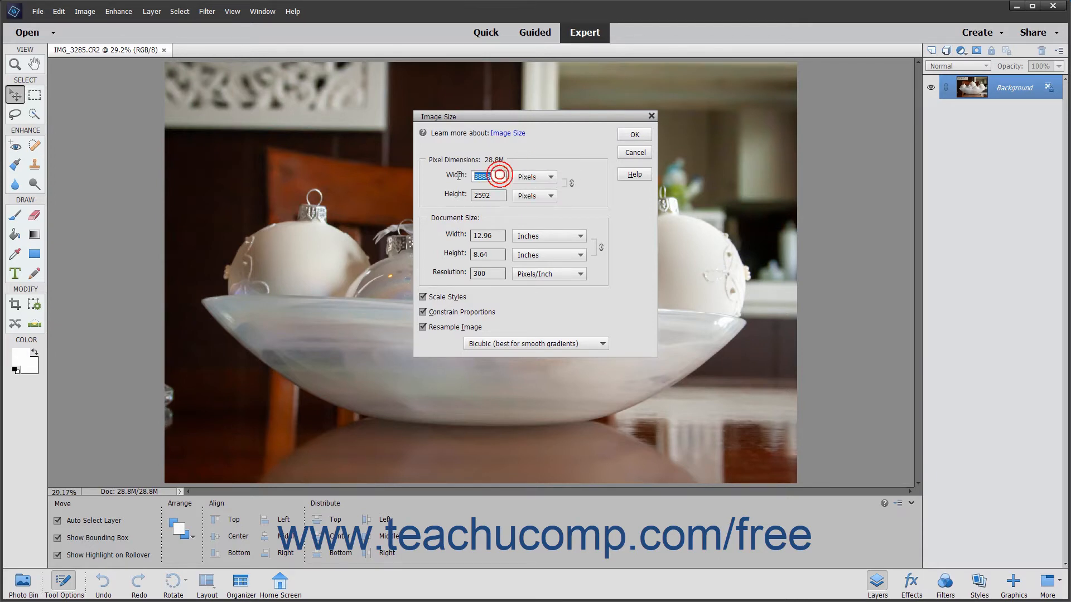
pyautogui.write('2000')
pyautogui.click(541, 183)
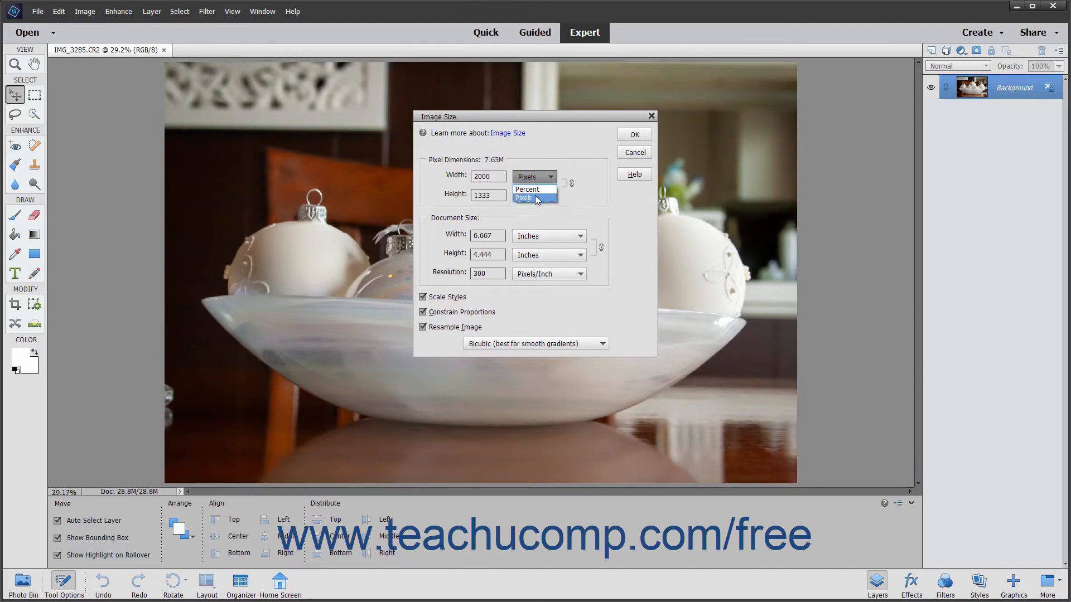
pyautogui.click(532, 196)
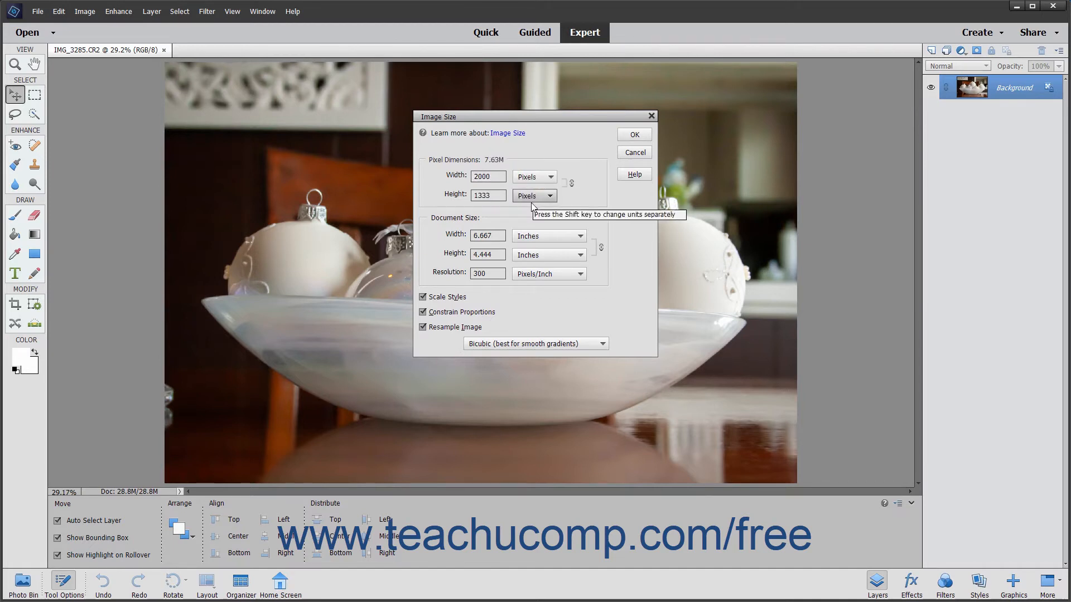
# Set the document resolution to 72 with Pixels/Inch as the unit.
pyautogui.click(489, 273)
pyautogui.moveTo(489, 273); pyautogui.dragTo(452, 273)
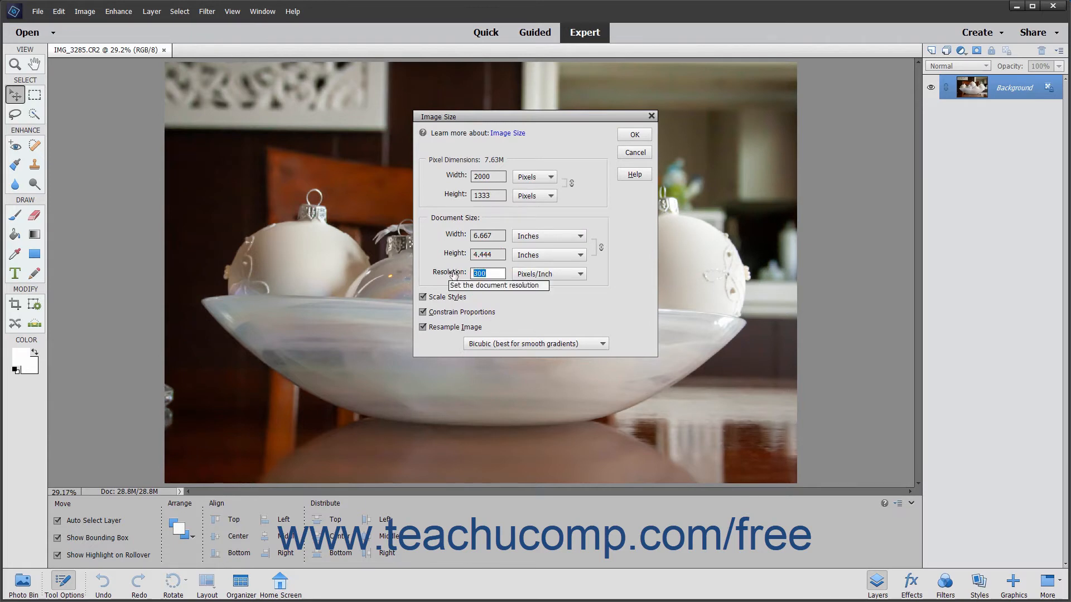
pyautogui.write('72')
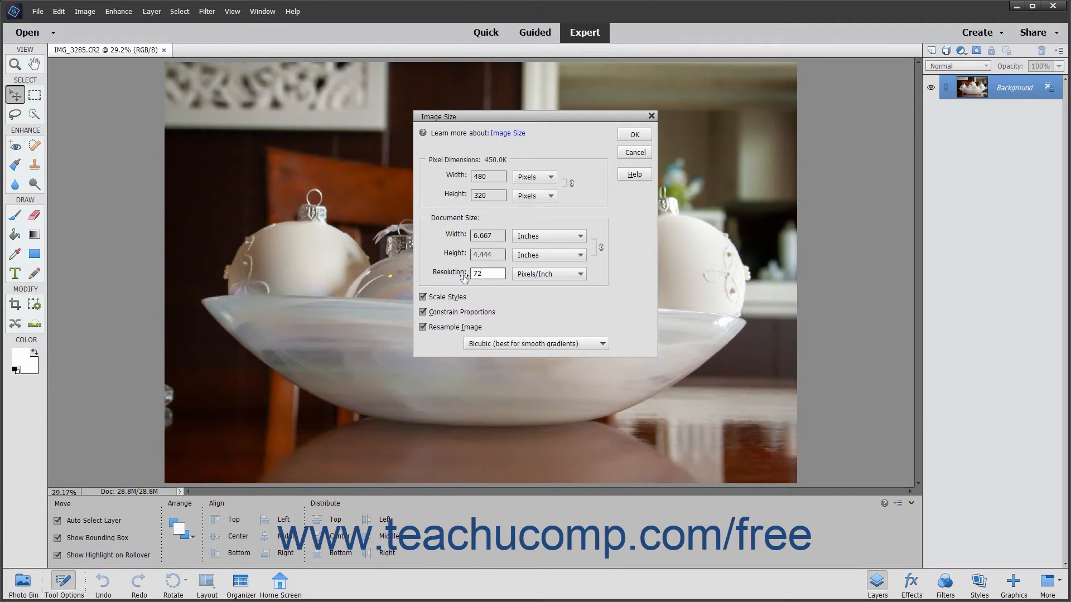
pyautogui.click(549, 274)
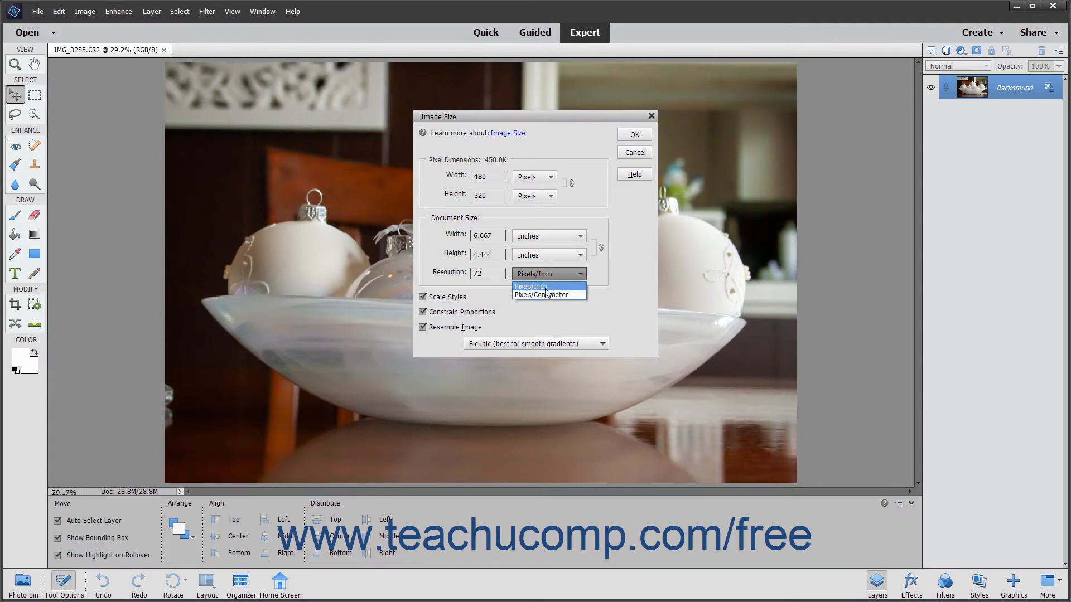
pyautogui.click(545, 285)
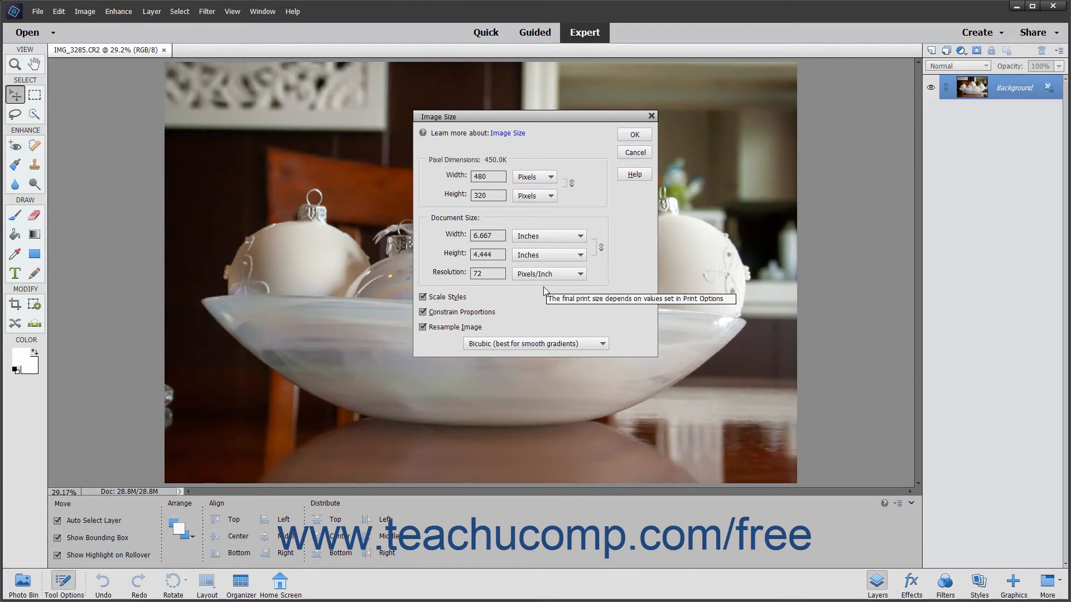
# Examine the available resampling methods for the resize, keeping Bicubic (best for smooth gradients).
pyautogui.click(540, 344)
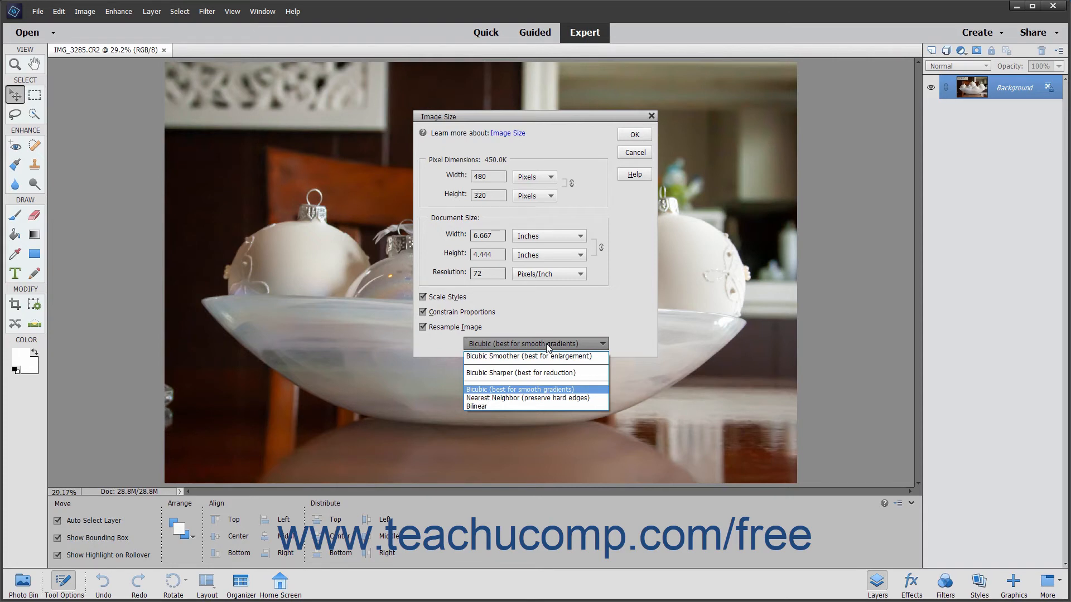
pyautogui.click(546, 345)
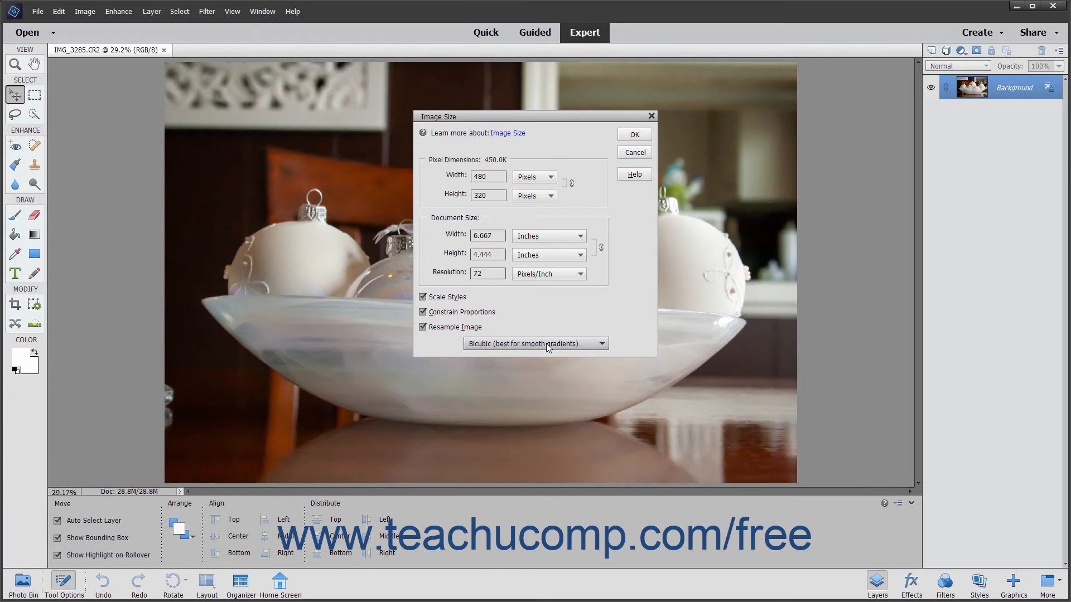
pyautogui.click(546, 343)
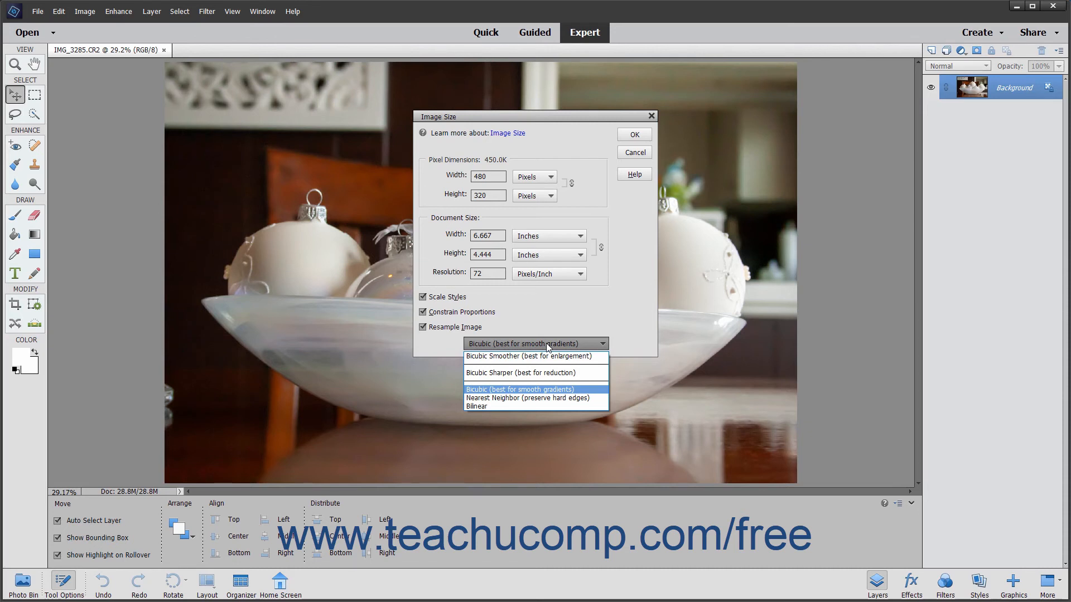
pyautogui.click(547, 346)
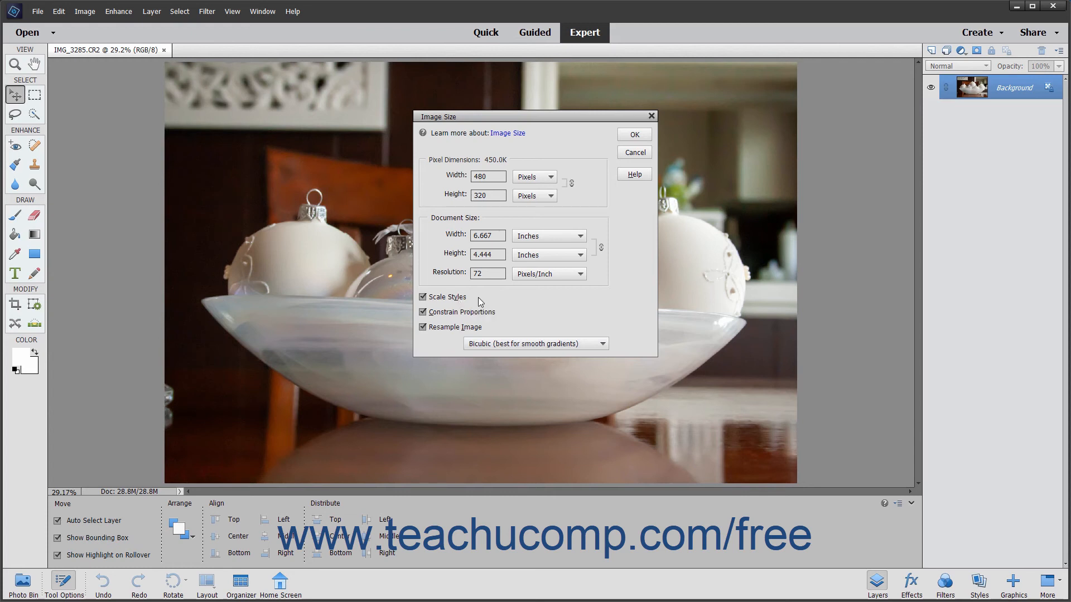
# Turn off Constrain Proportions, check the separate pixel width and height fields, and turn the constraint back on.
pyautogui.click(445, 316)
pyautogui.click(499, 177)
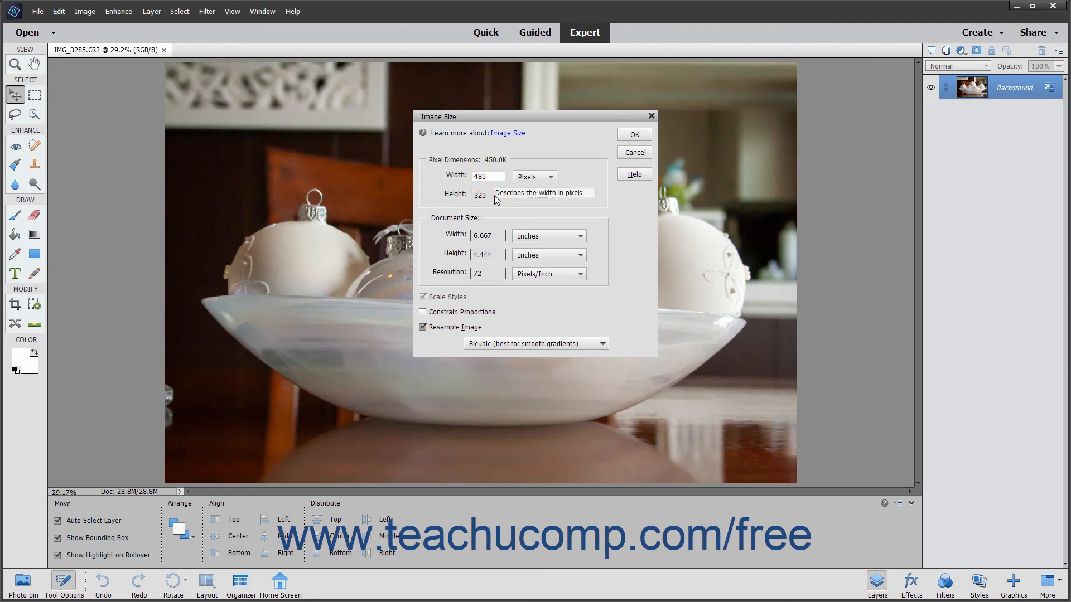
pyautogui.click(499, 198)
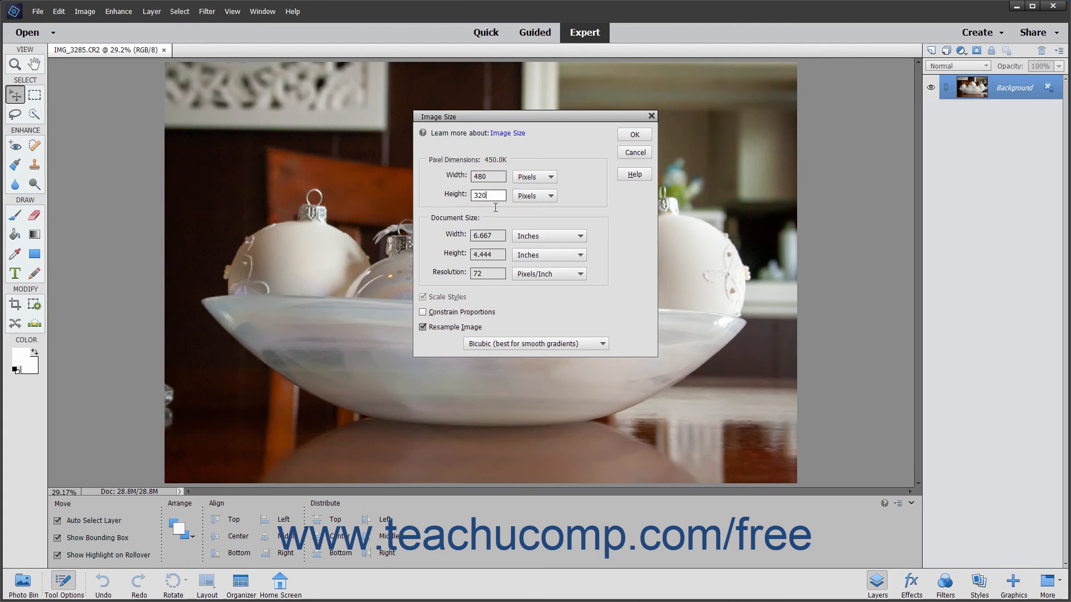
pyautogui.click(440, 312)
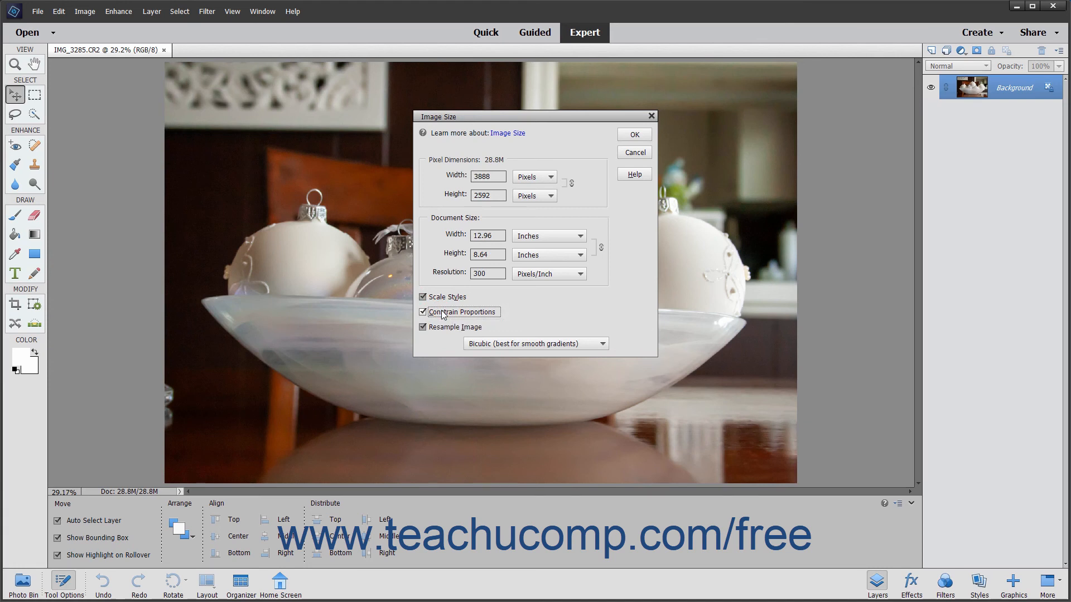
# Resize the image to a document width of 6 inches at a resolution of 72 pixels/inch, with proportions constrained.
pyautogui.doubleClick(485, 235)
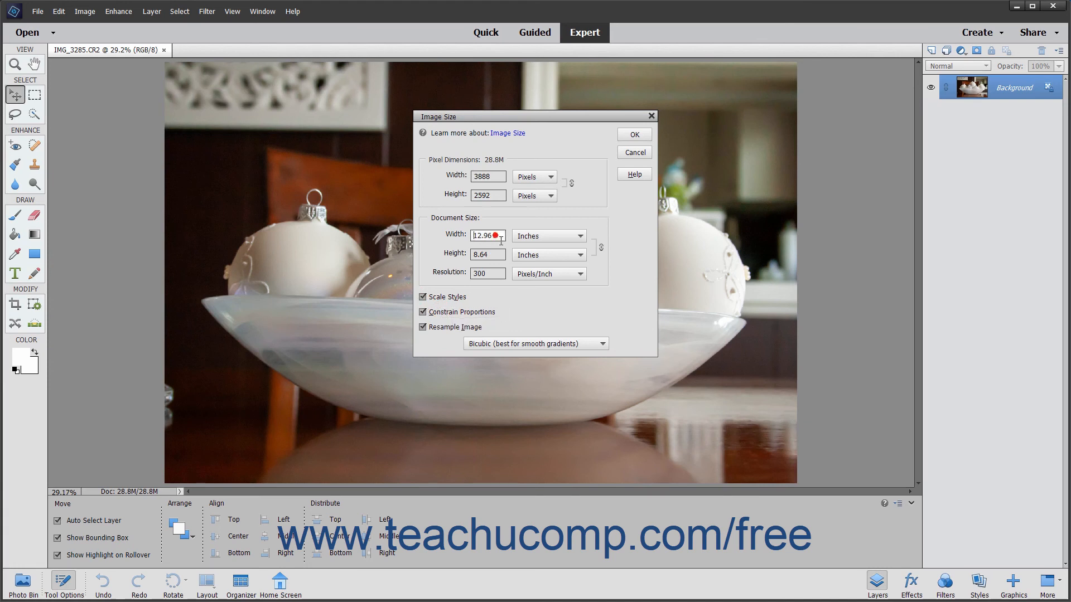
pyautogui.write('6')
pyautogui.press('Tab')
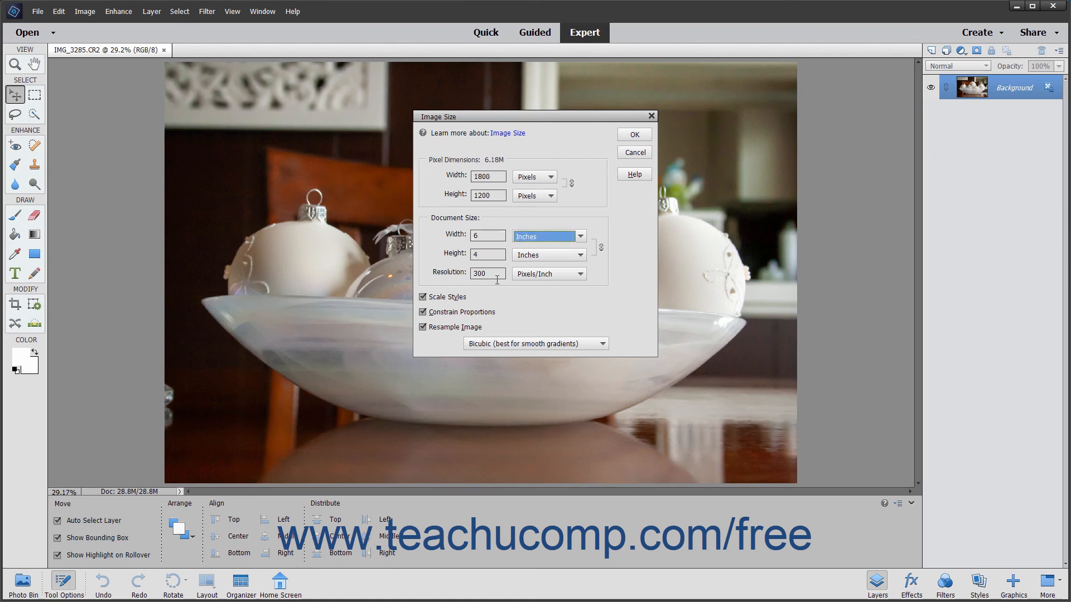
pyautogui.doubleClick(495, 277)
pyautogui.write('2')
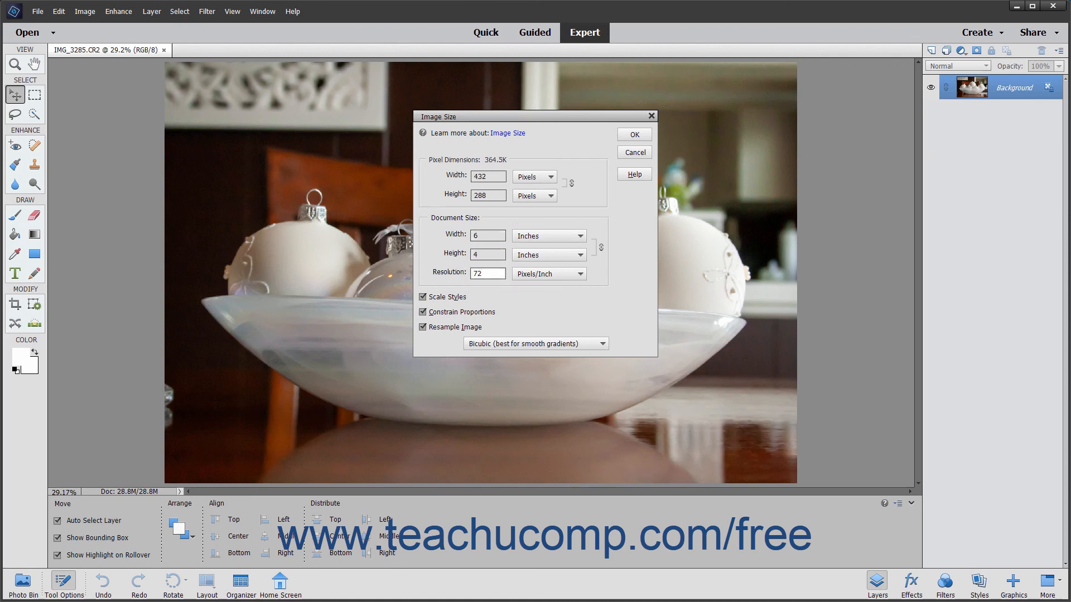
pyautogui.click(500, 257)
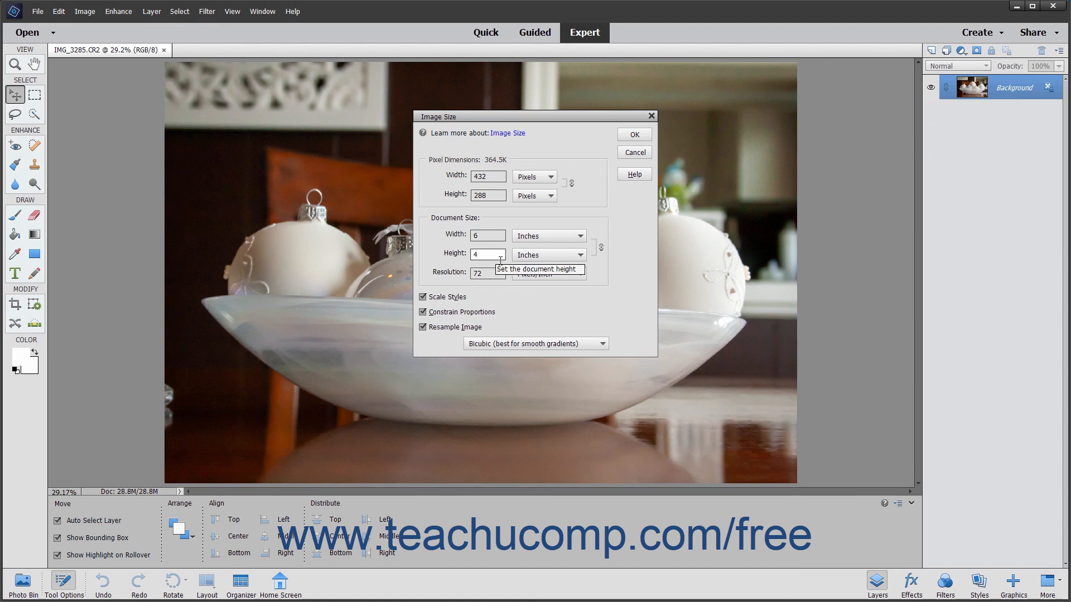
pyautogui.click(625, 138)
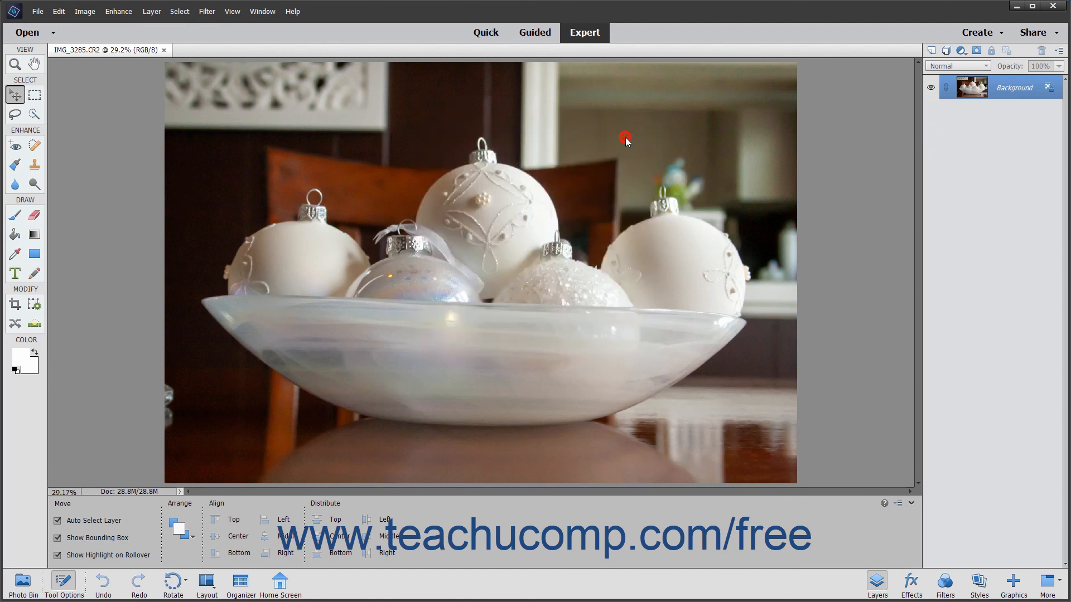
# Set the zoom level of the resized photo to 100% to view it at actual size.
pyautogui.click(74, 490)
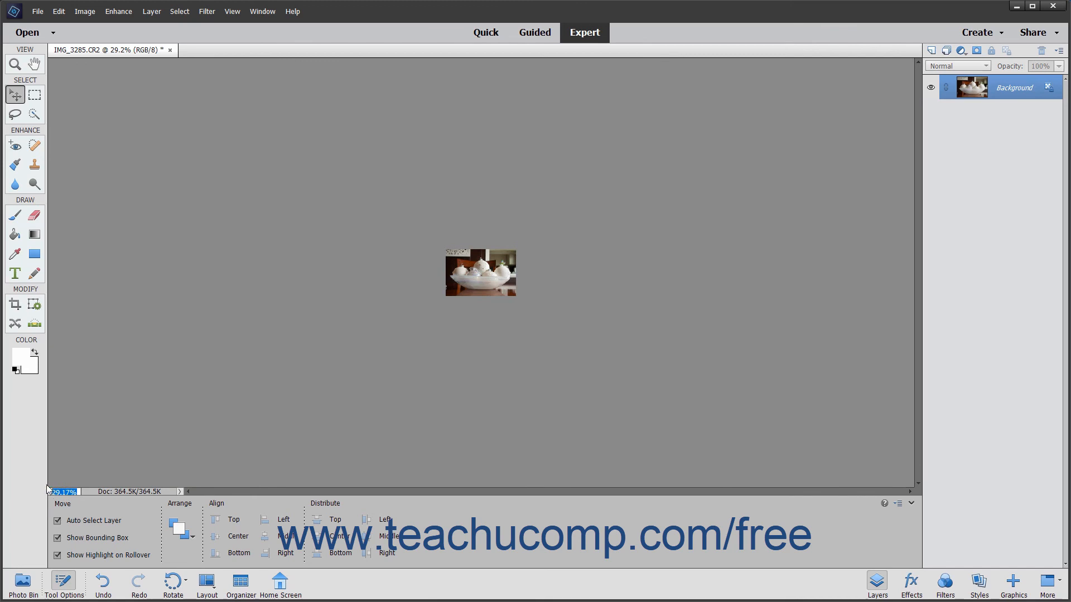
pyautogui.write('100')
pyautogui.press('Return')
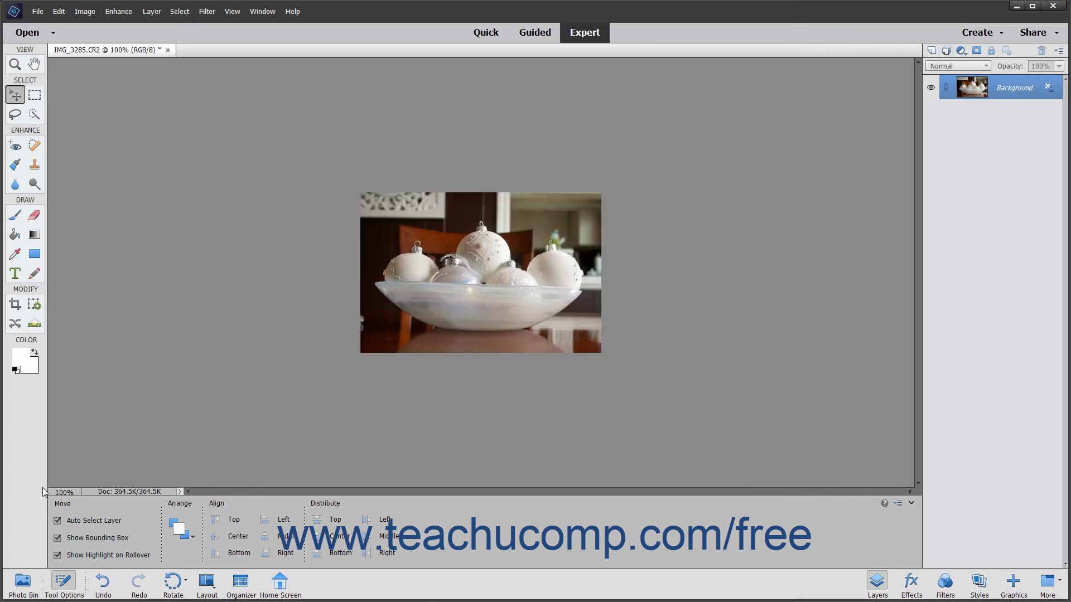